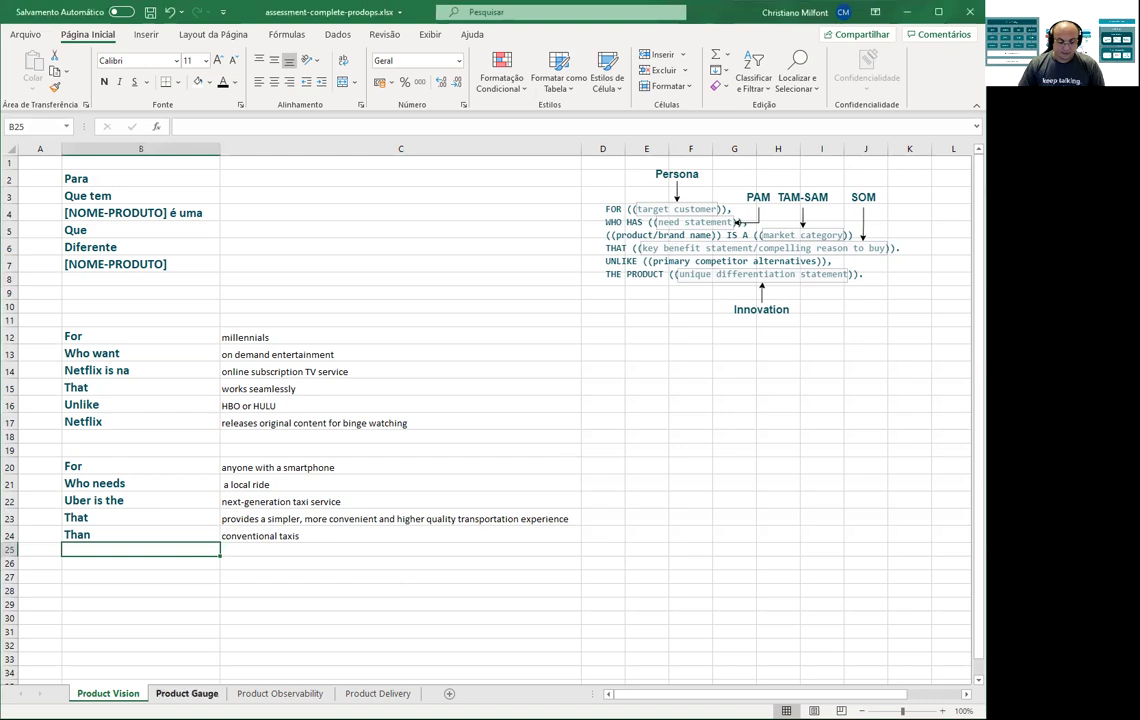
# Step: Open the Product Gauge sheet and examine the scores in W2:W8 beside the automation questions
pyautogui.click(210, 692)
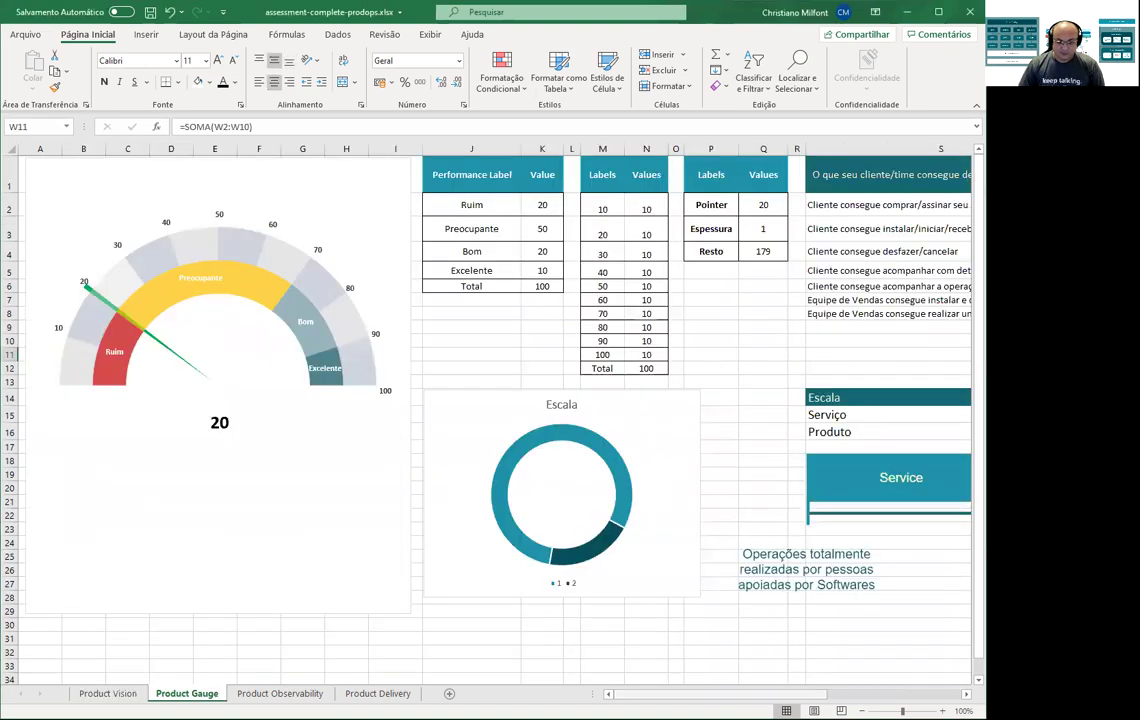
pyautogui.hscroll(5, 738, 692)
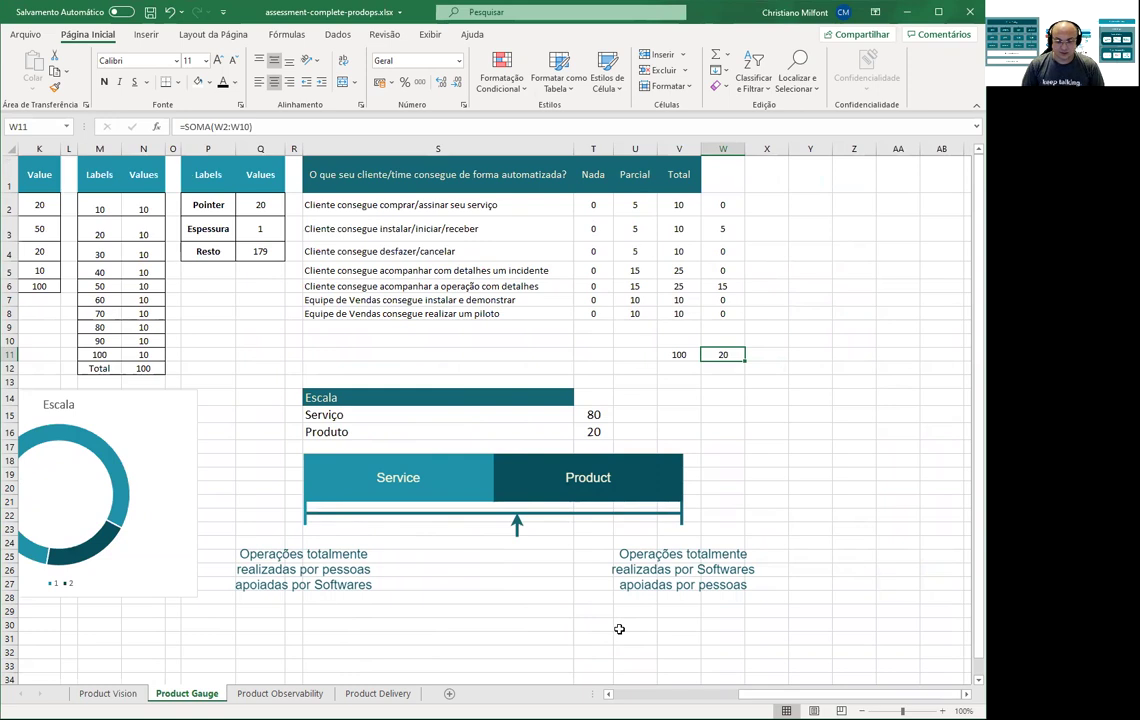
pyautogui.click(733, 207)
pyautogui.click(726, 252)
pyautogui.click(720, 298)
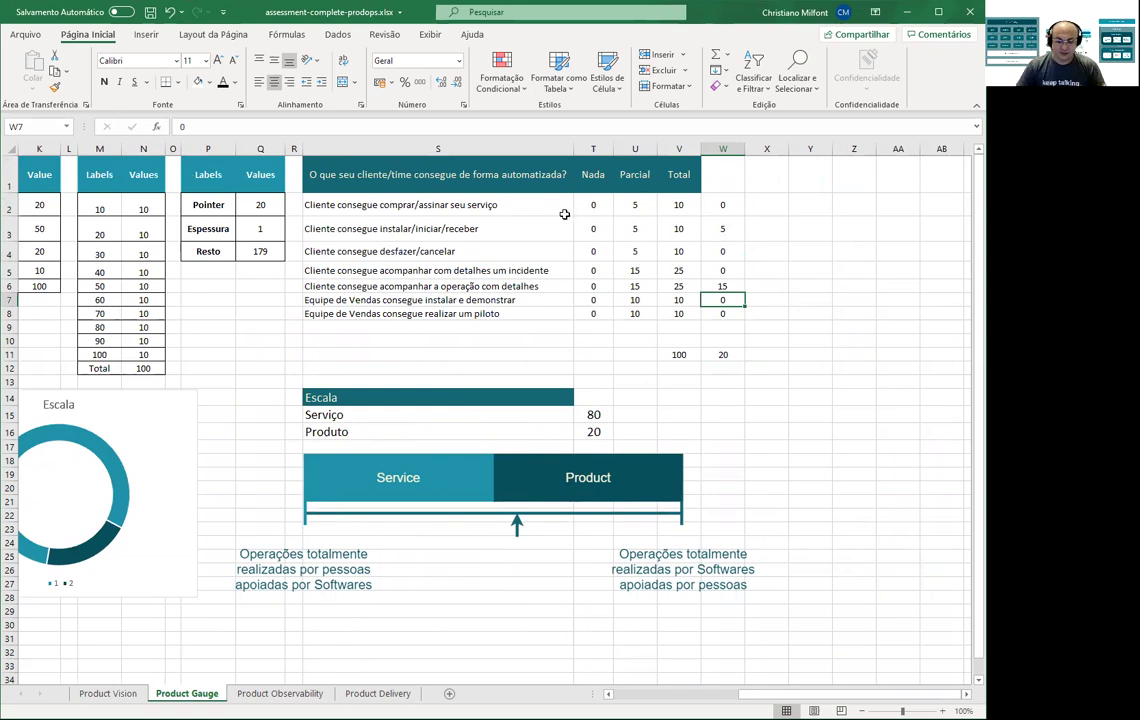
pyautogui.moveTo(725, 208); pyautogui.dragTo(728, 313)
pyautogui.click(724, 313)
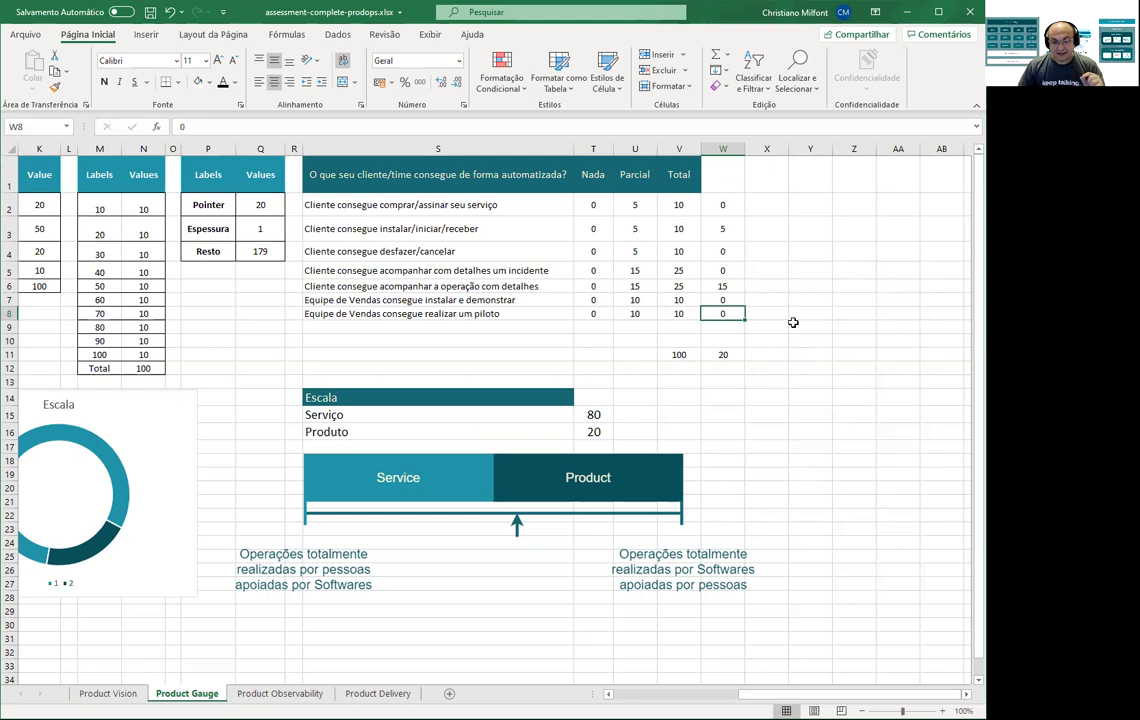
pyautogui.click(728, 227)
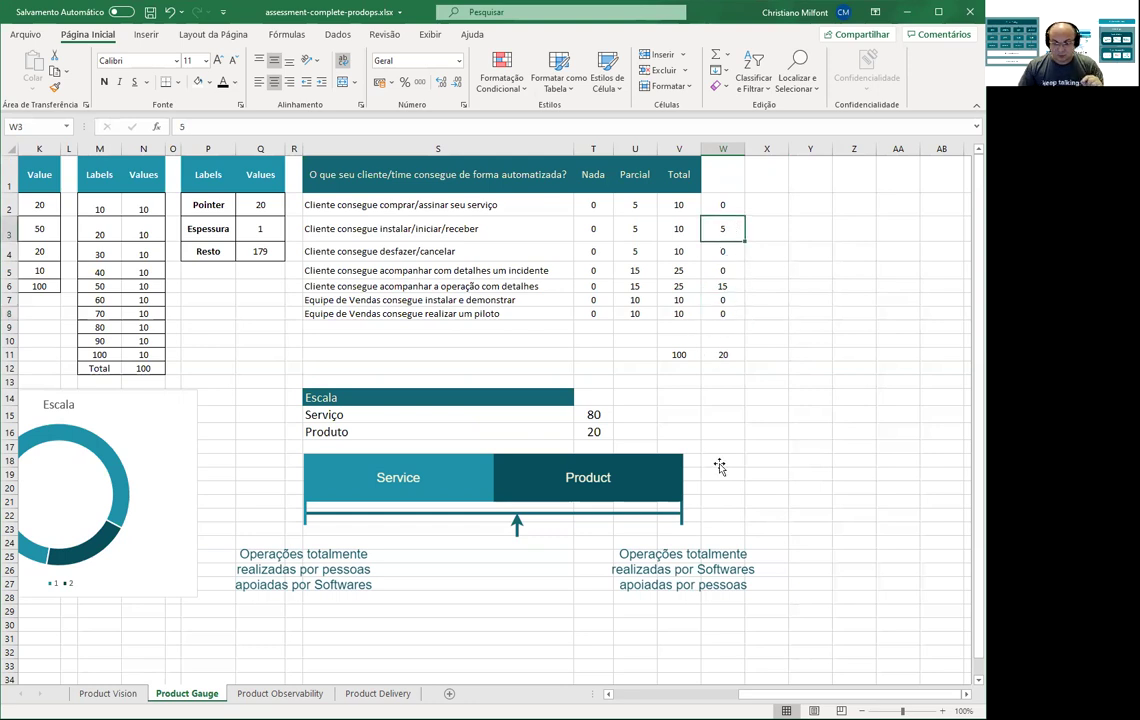
# Step: Review the gauge chart and the automation questions in S2:V8 with their Nada, Parcial and Total weights
pyautogui.hscroll(-6, 719, 466)
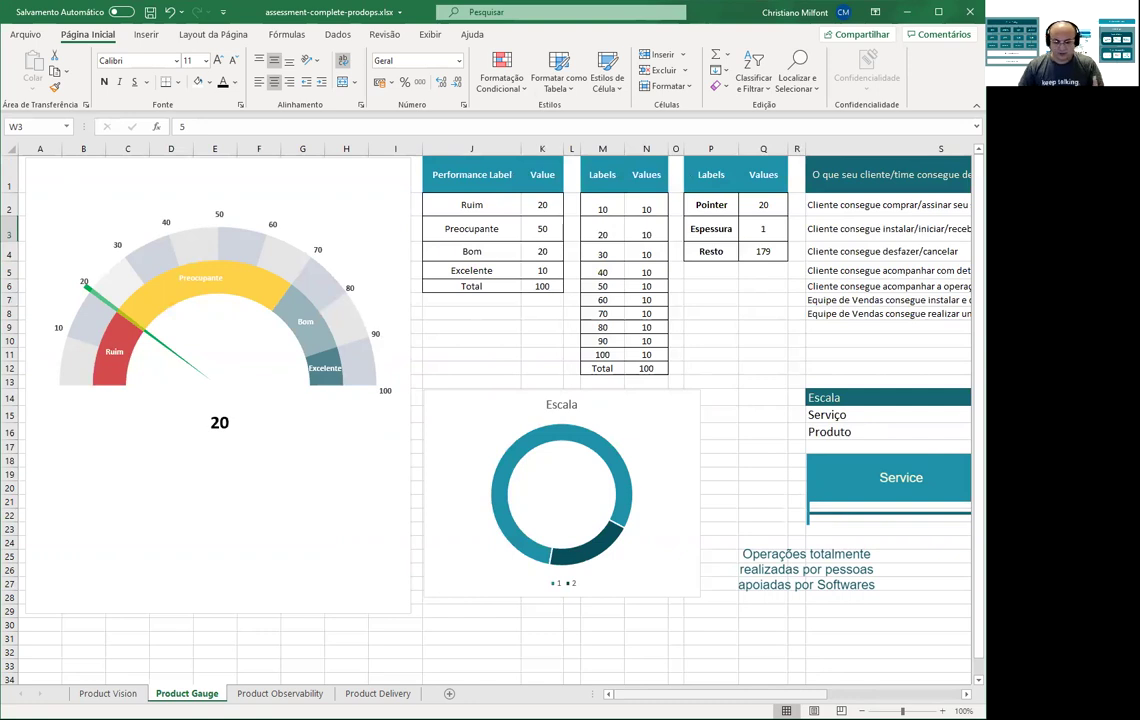
pyautogui.hscroll(5, 490, 400)
pyautogui.moveTo(460, 204); pyautogui.dragTo(680, 313)
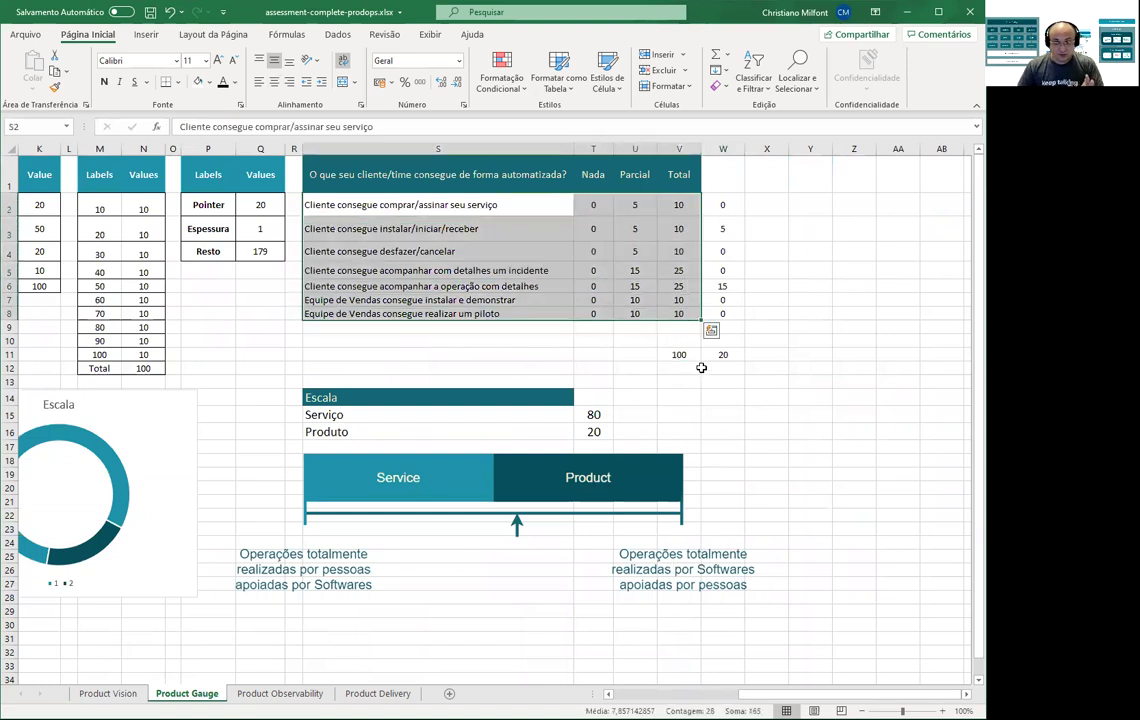
pyautogui.hotkey('ctrl', 'c')
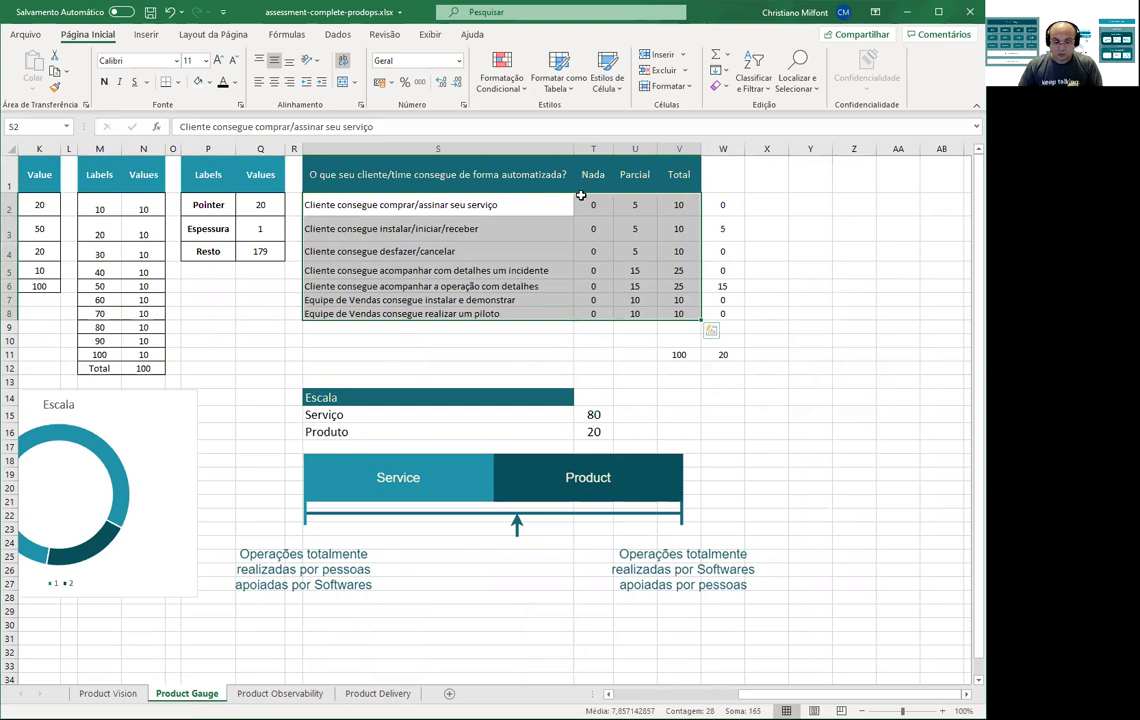
pyautogui.moveTo(598, 206); pyautogui.dragTo(600, 320)
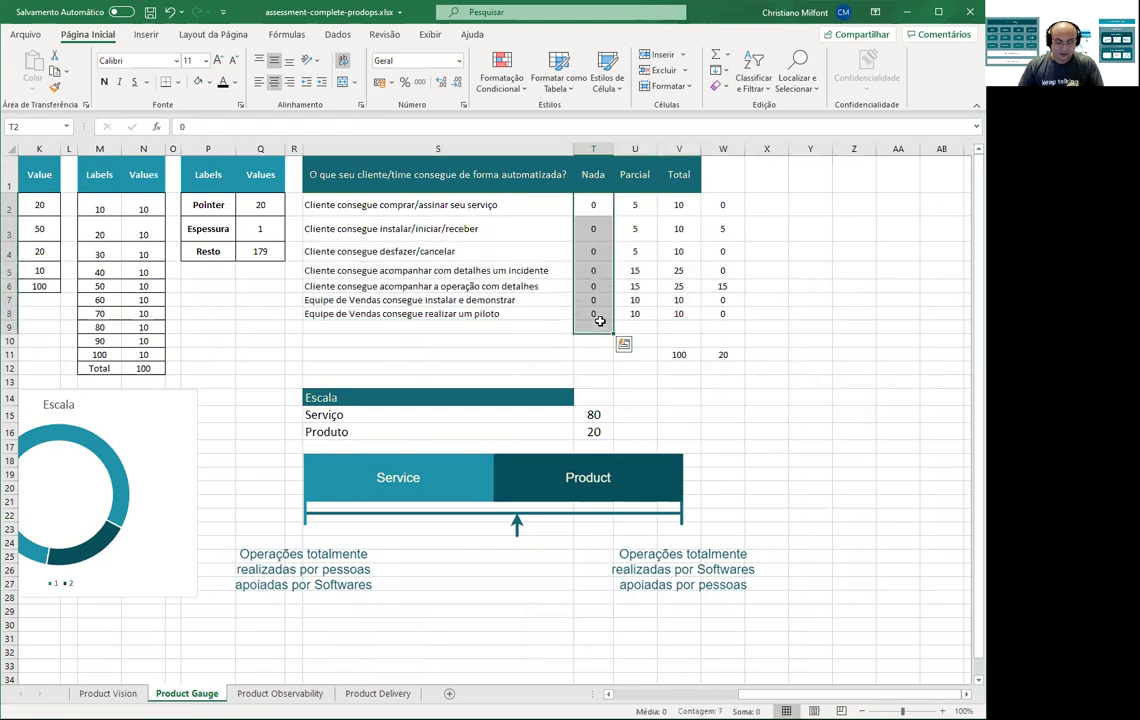
pyautogui.click(593, 270)
pyautogui.click(682, 206)
pyautogui.moveTo(684, 267); pyautogui.dragTo(684, 316)
pyautogui.click(466, 324)
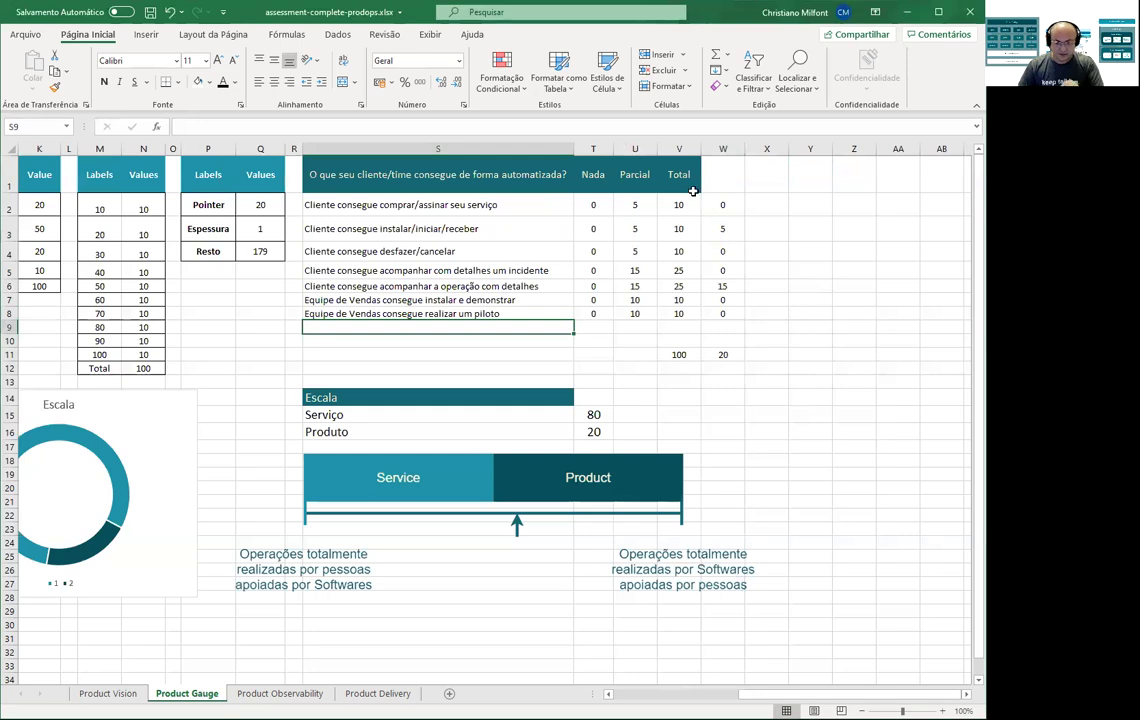
# Step: Examine the Total weights in V2:V8, including the two questions about clients following incidents and operations in detail
pyautogui.moveTo(684, 209); pyautogui.dragTo(685, 311)
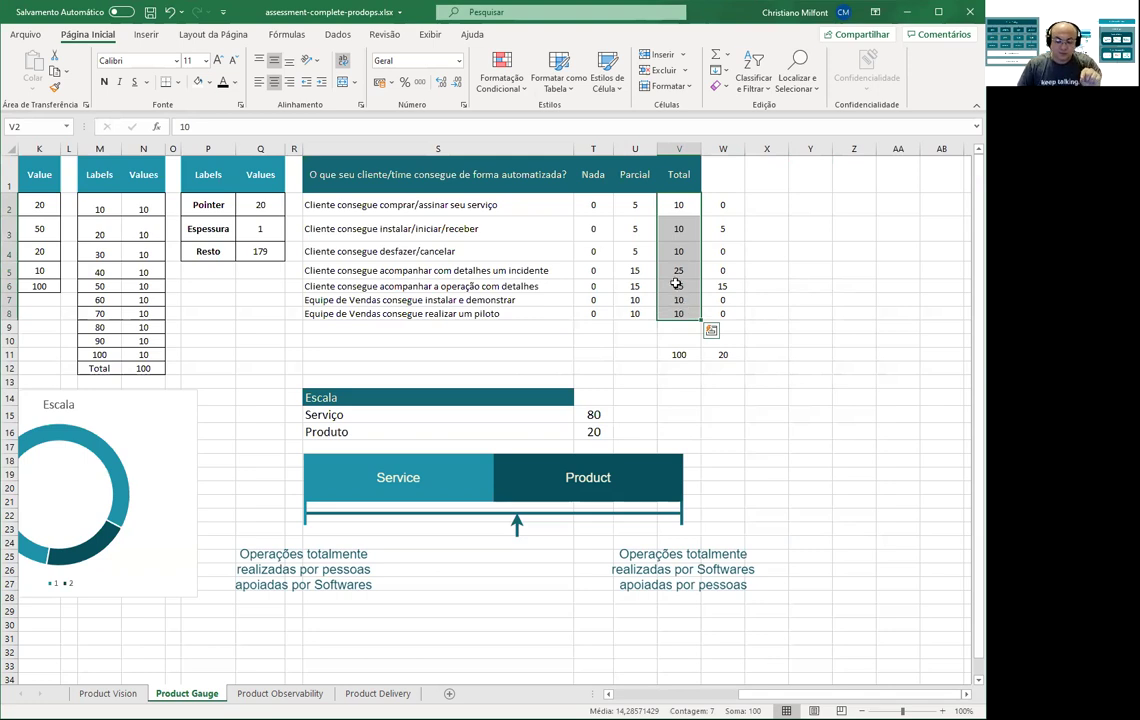
pyautogui.click(693, 286)
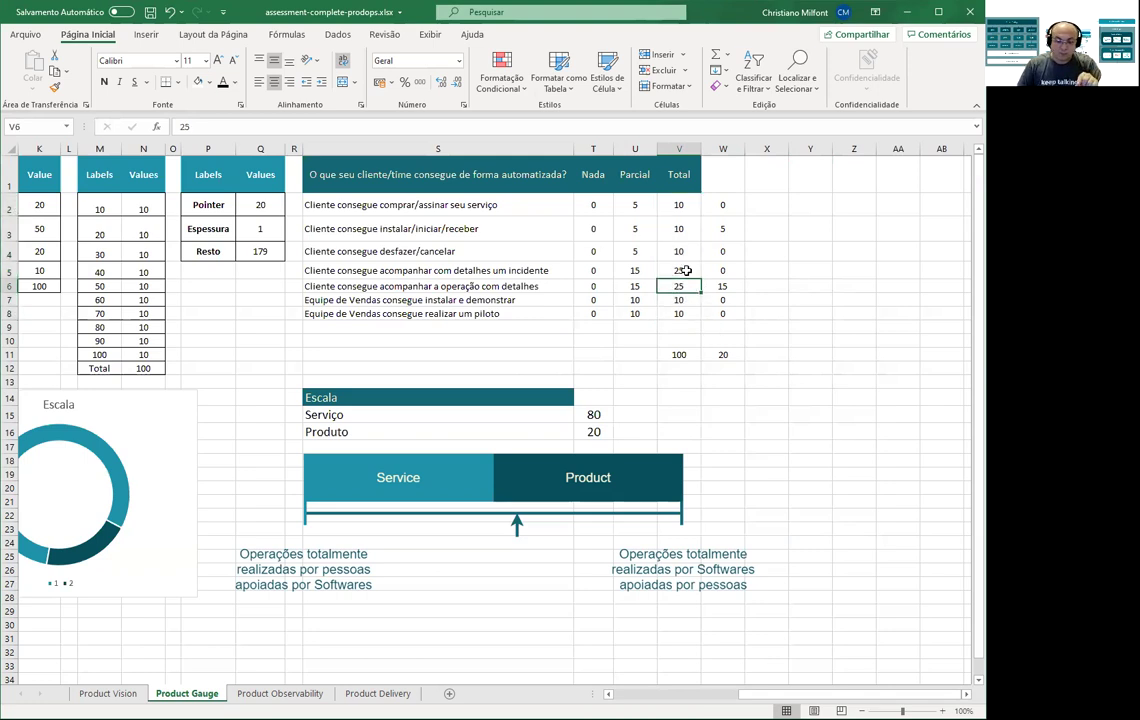
pyautogui.click(548, 270)
pyautogui.keyDown('shift'); pyautogui.click(680, 287); pyautogui.keyUp('shift')
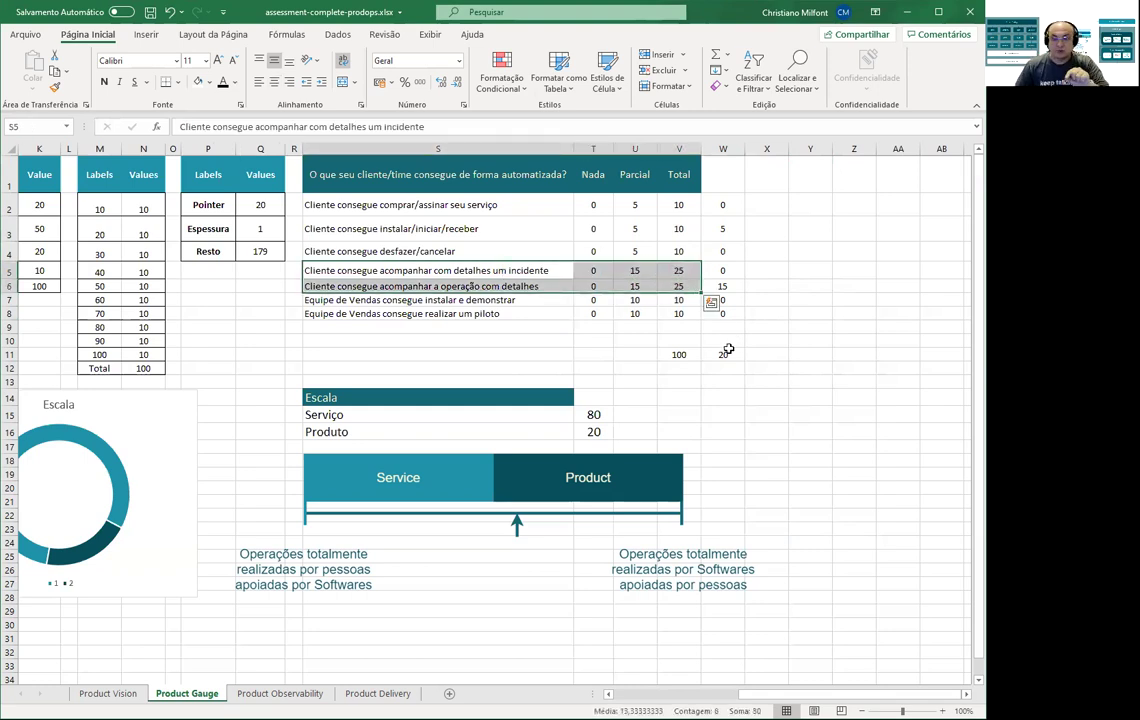
pyautogui.click(678, 313)
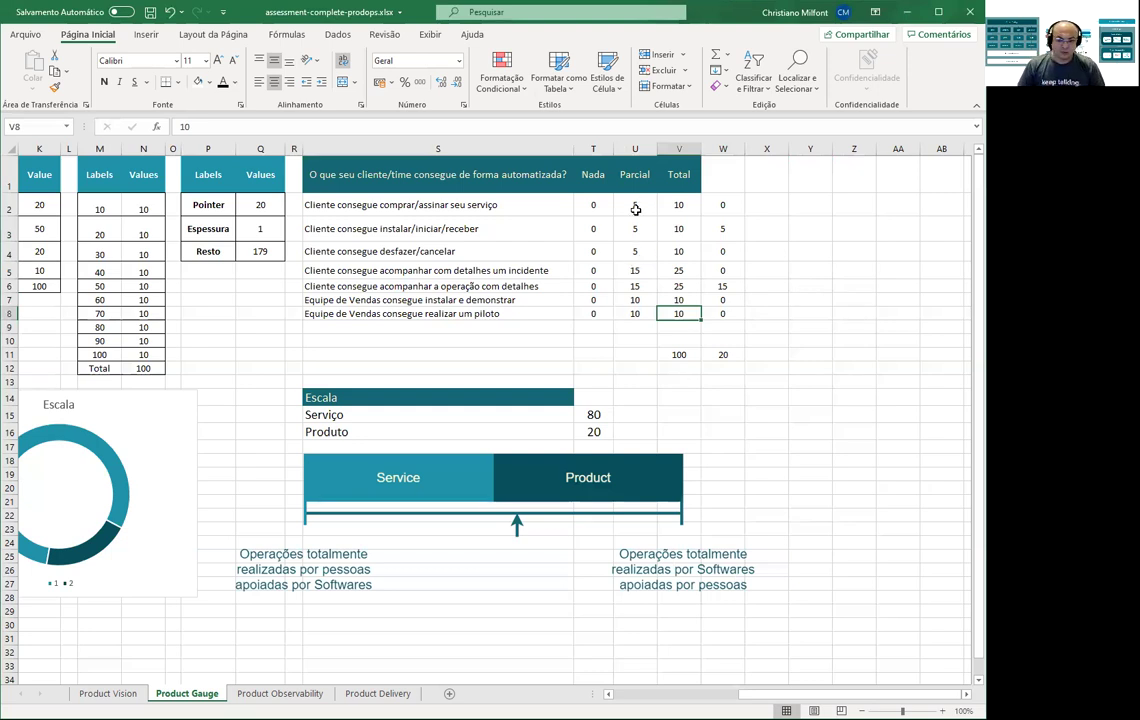
# Step: Review the question table against the assigned scores in W2:W8 and examine how they are reflected in the gauge chart
pyautogui.moveTo(557, 205); pyautogui.dragTo(710, 323)
pyautogui.click(679, 313)
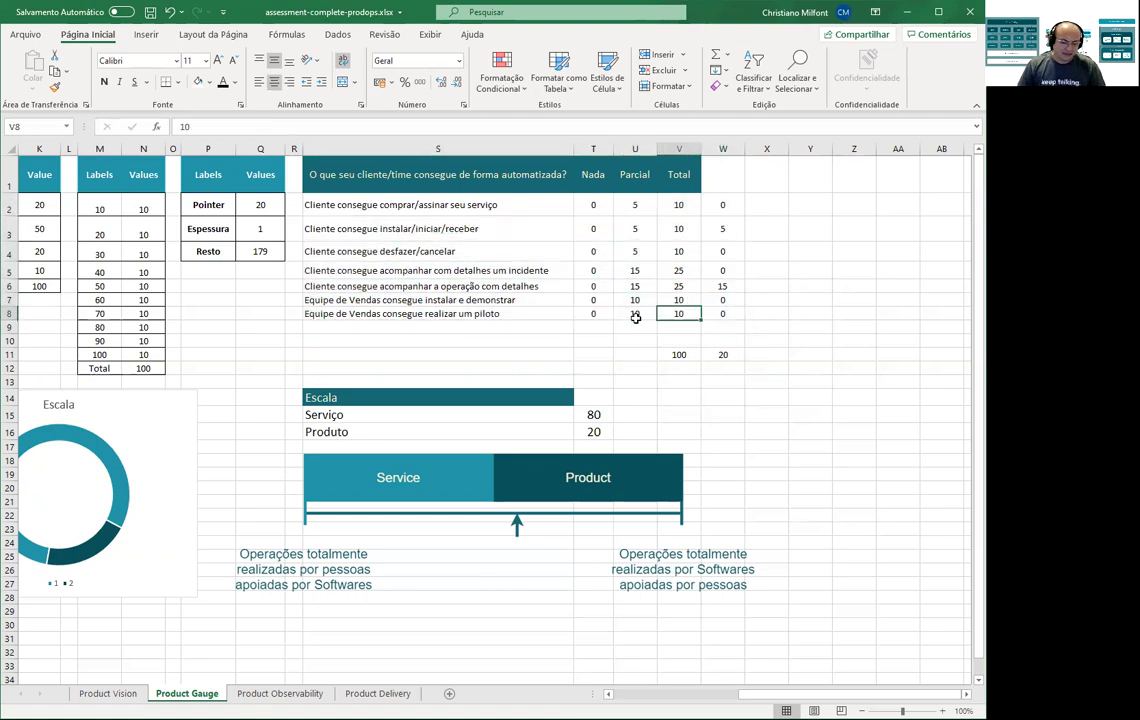
pyautogui.moveTo(547, 211); pyautogui.dragTo(660, 278)
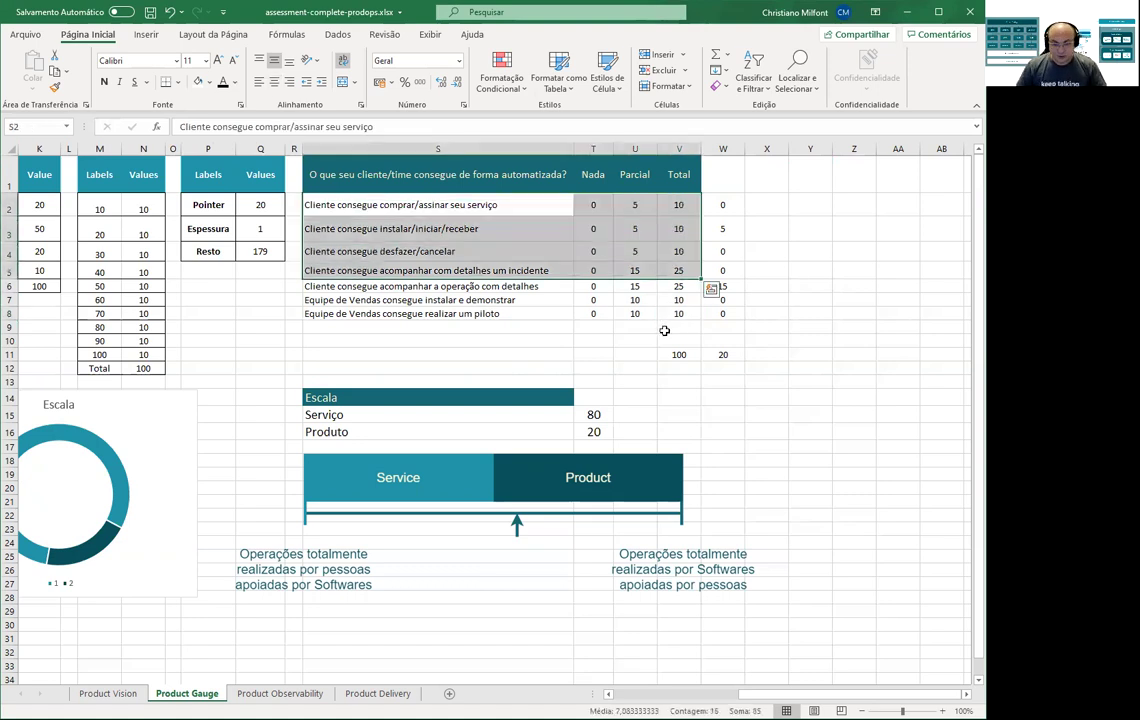
pyautogui.moveTo(731, 211); pyautogui.dragTo(730, 324)
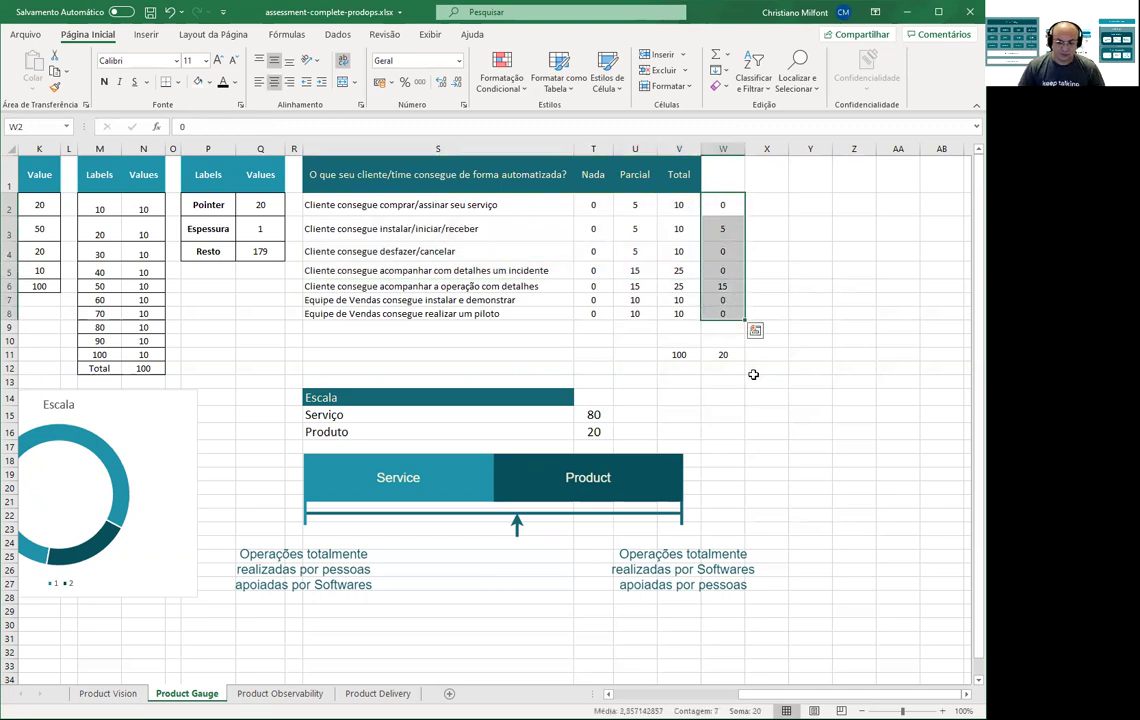
pyautogui.hscroll(-5, 688, 675)
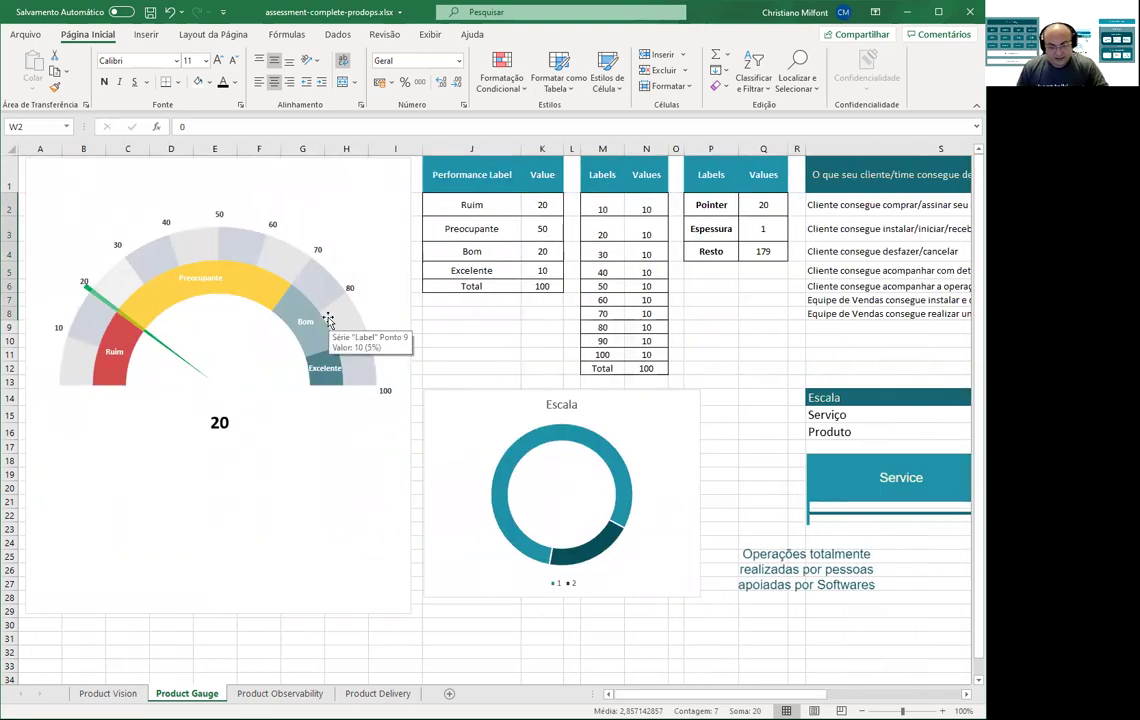
pyautogui.scroll(-1, 276, 608)
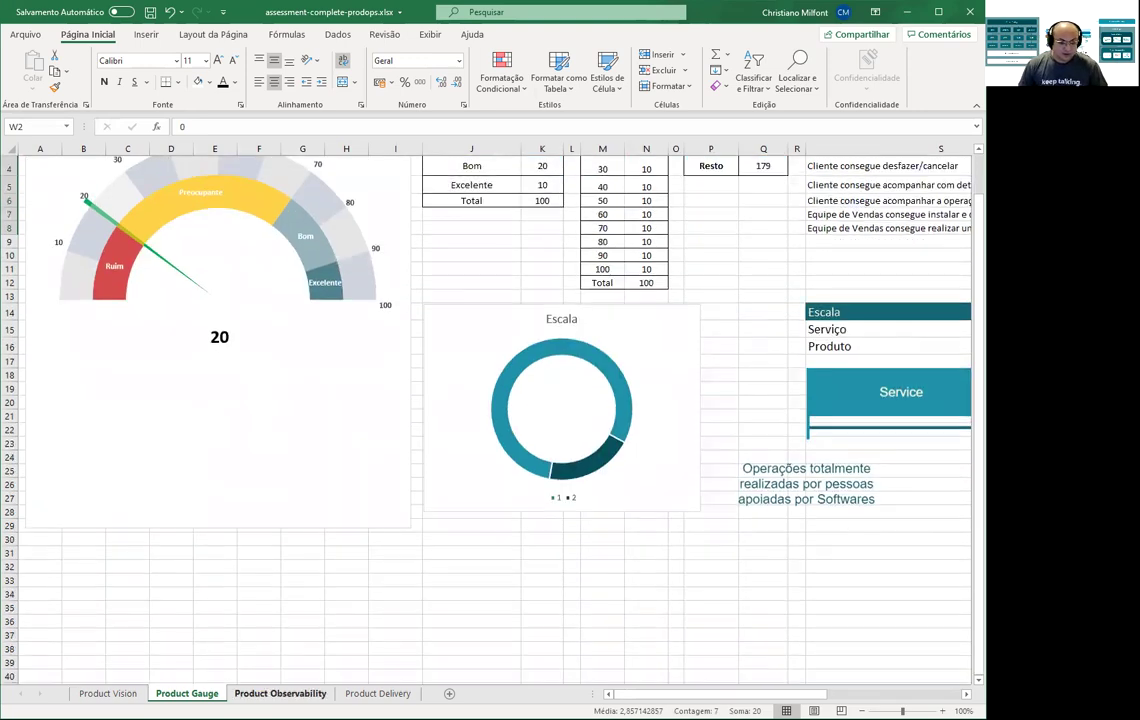
# Step: Look over the maturity matrices on the Product Observability and Product Delivery sheets
pyautogui.click(280, 693)
pyautogui.click(378, 693)
pyautogui.scroll(-3, 345, 591)
pyautogui.scroll(3, 345, 591)
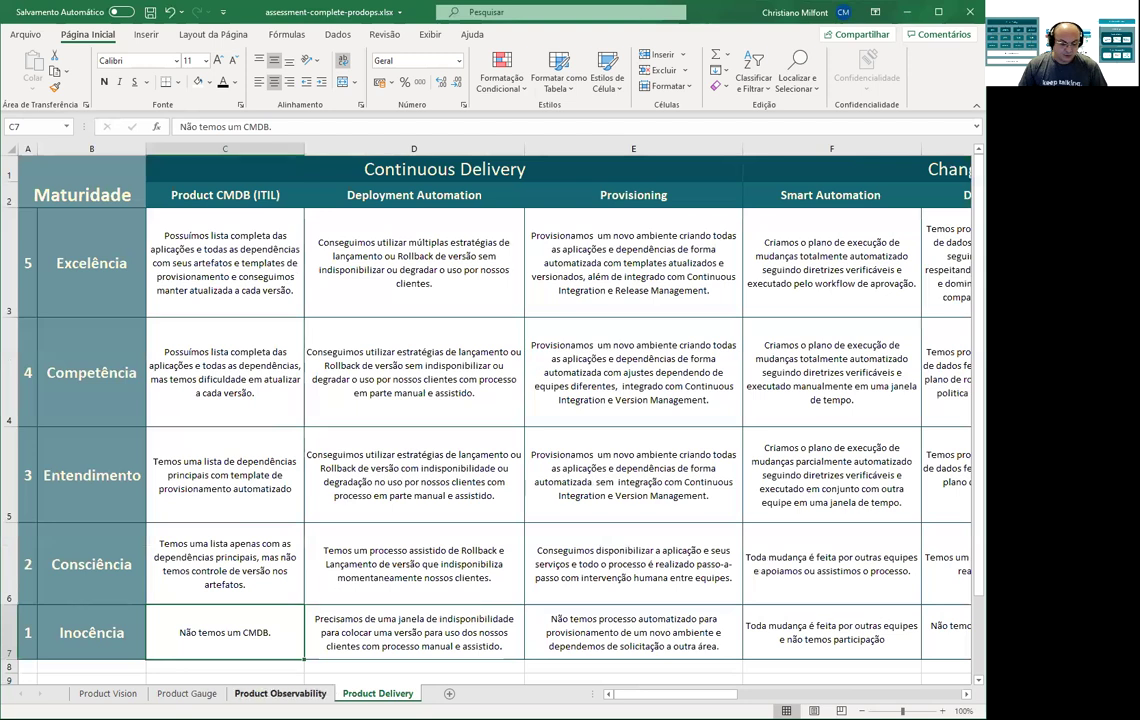
pyautogui.click(280, 693)
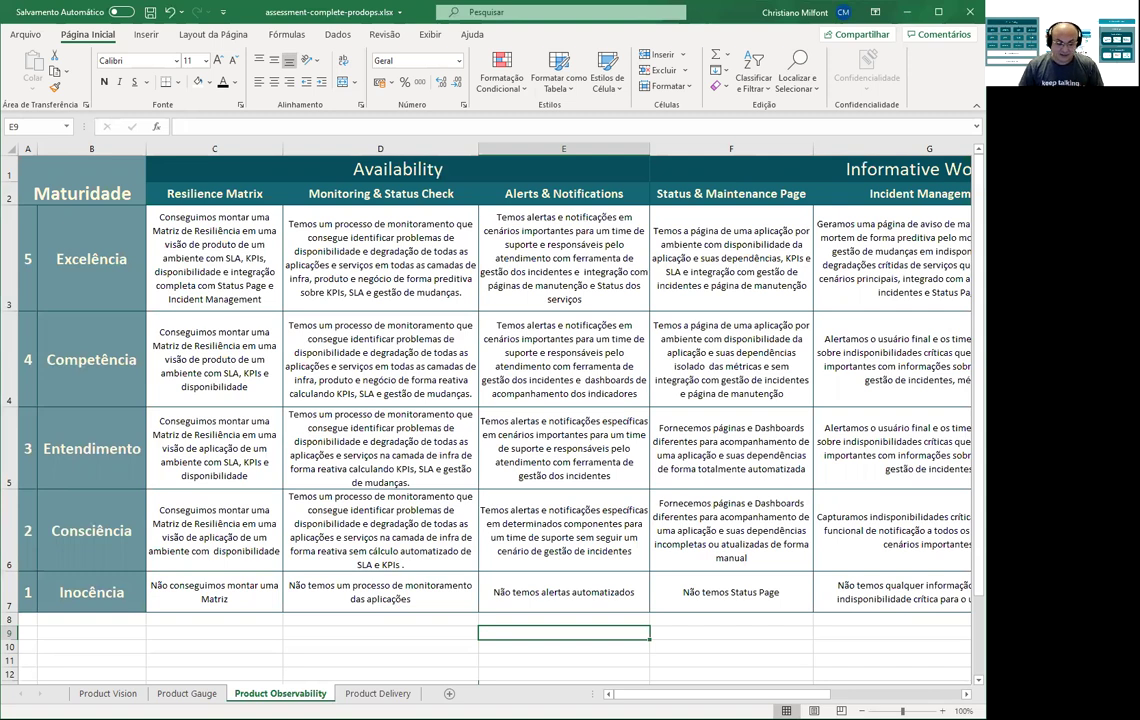
pyautogui.click(378, 693)
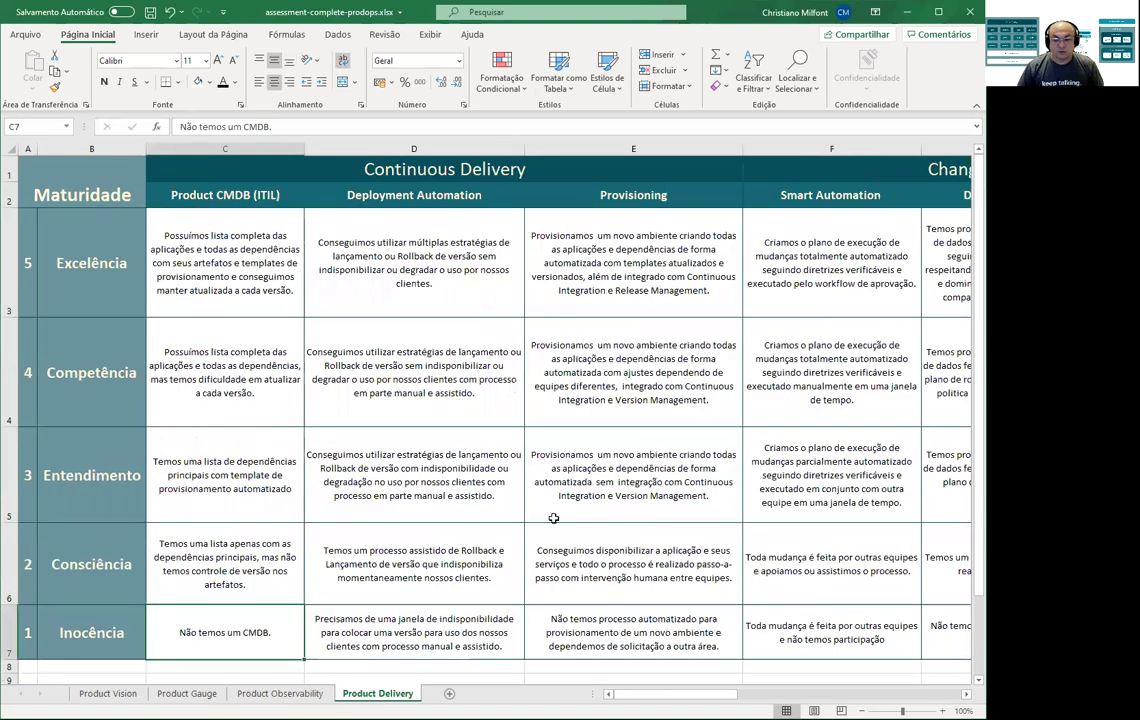